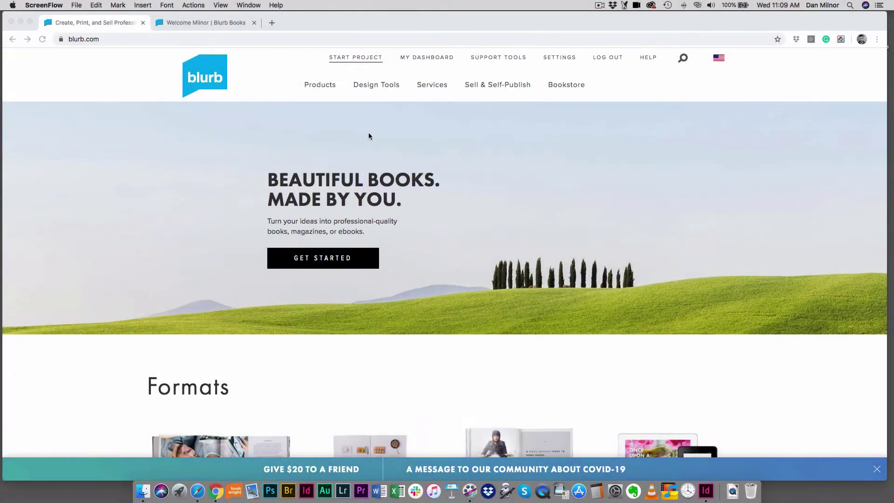
In Chrome, go to blurb.com's Adobe InDesign plug-in page under Design Tools.
left_click(544, 199)
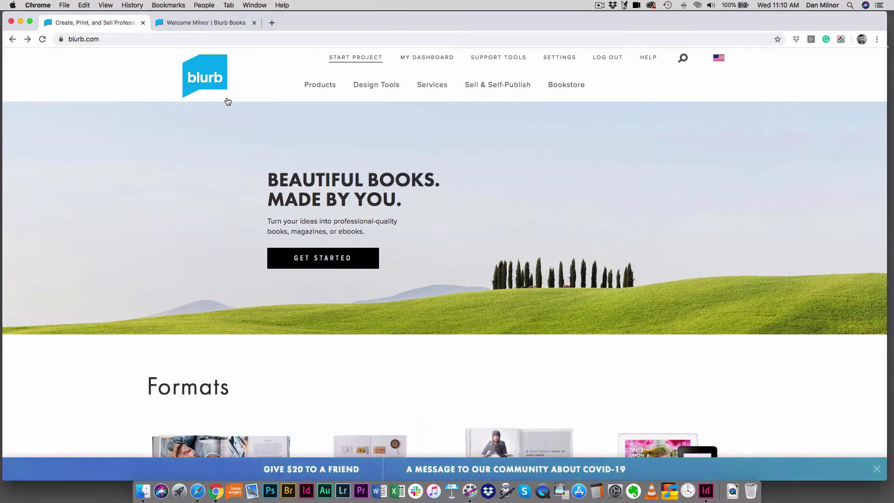
mouse_move(365, 82)
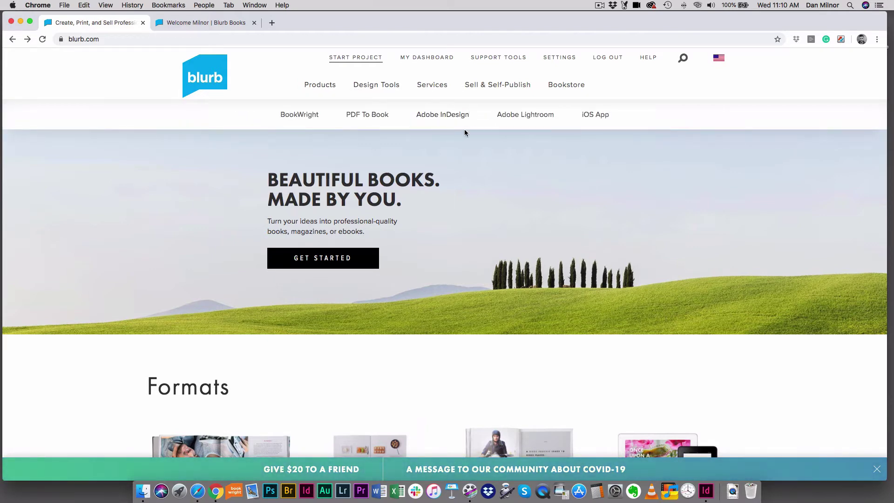
left_click(443, 115)
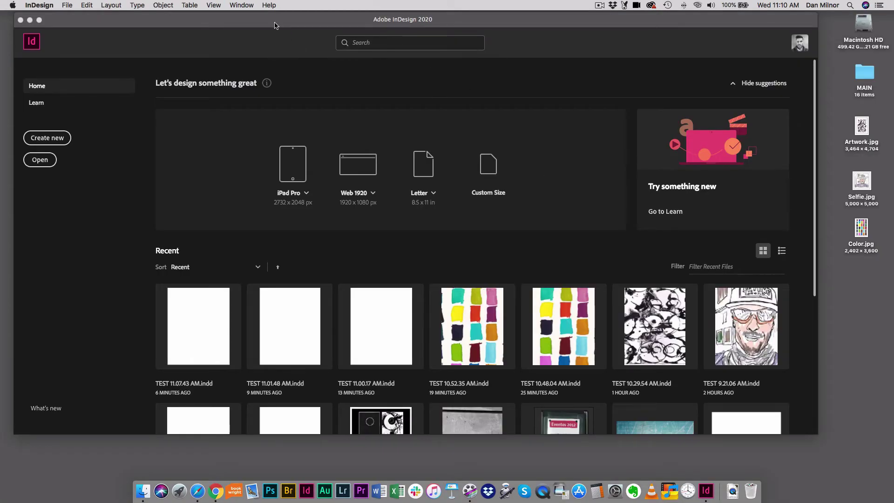
Launch Blurb Wall Art Creator from the File menu and move its project window up and left.
left_click_drag(274, 26, 269, 25)
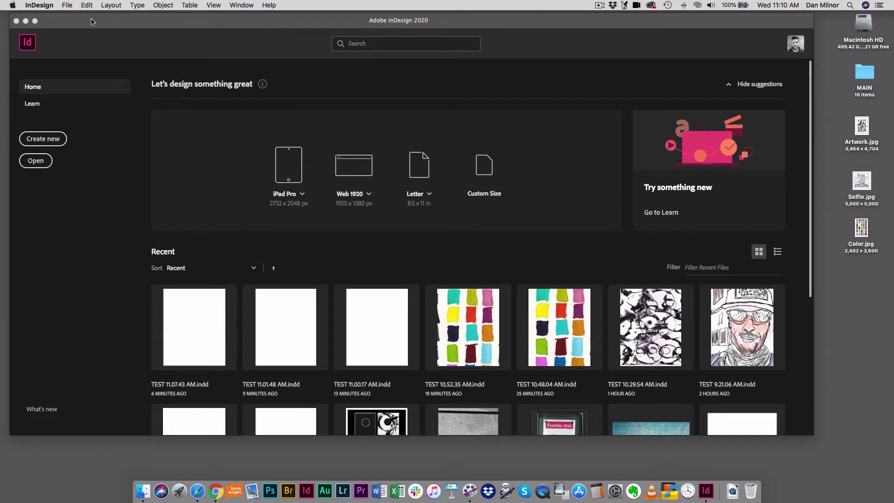
left_click(66, 5)
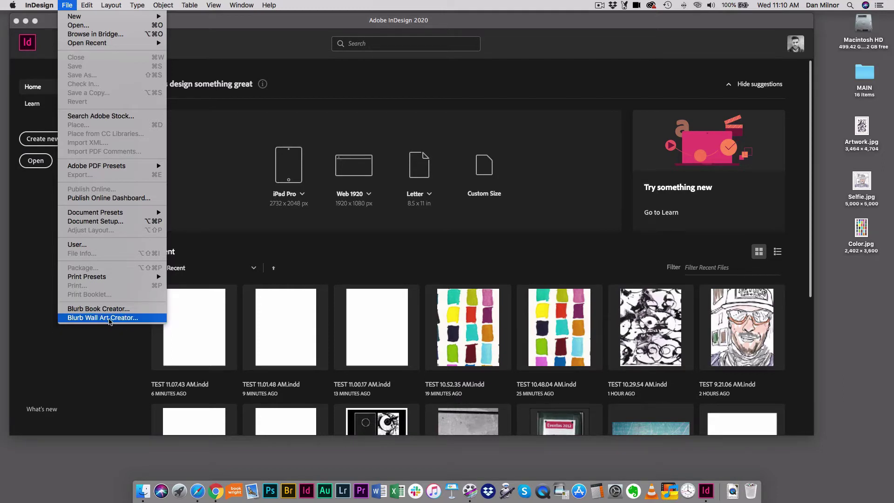
left_click(110, 319)
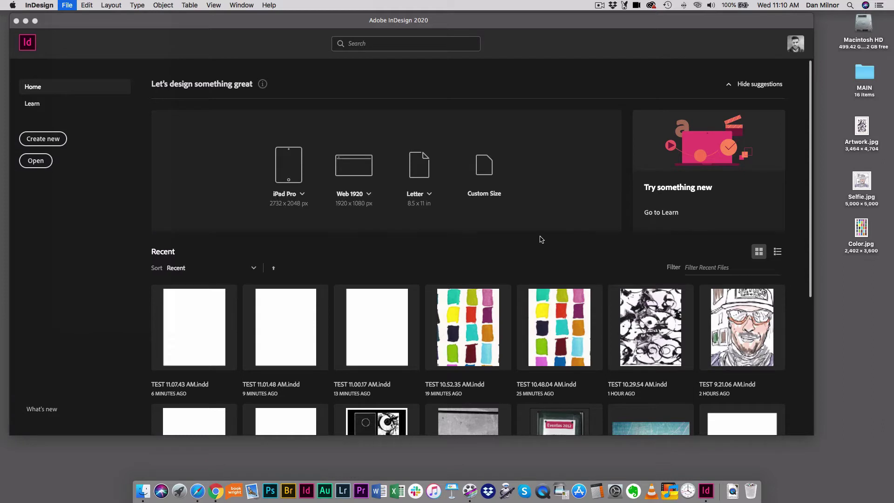
left_click_drag(486, 135, 470, 83)
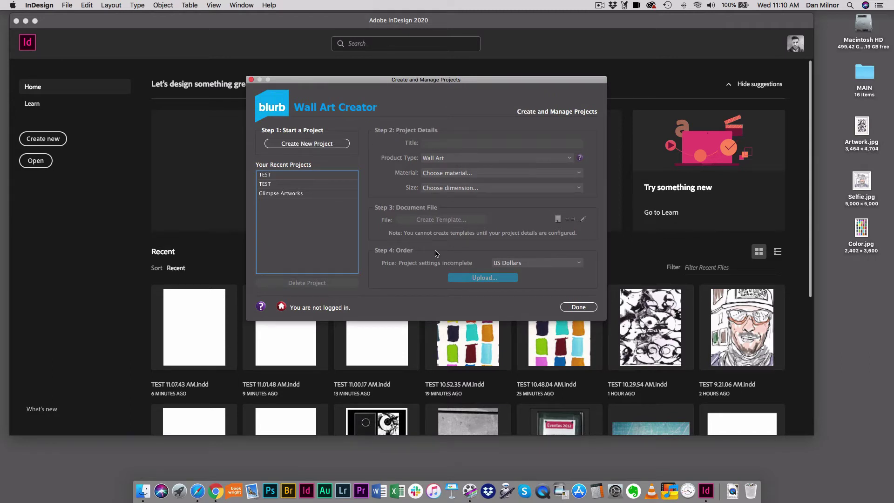
Create a new wall art project titled TEST with Canvas print as the material.
left_click(305, 148)
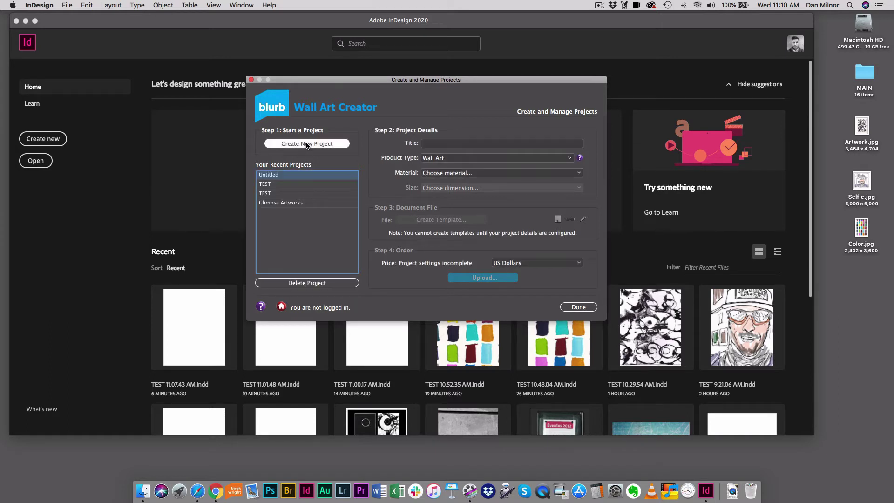
left_click(435, 143)
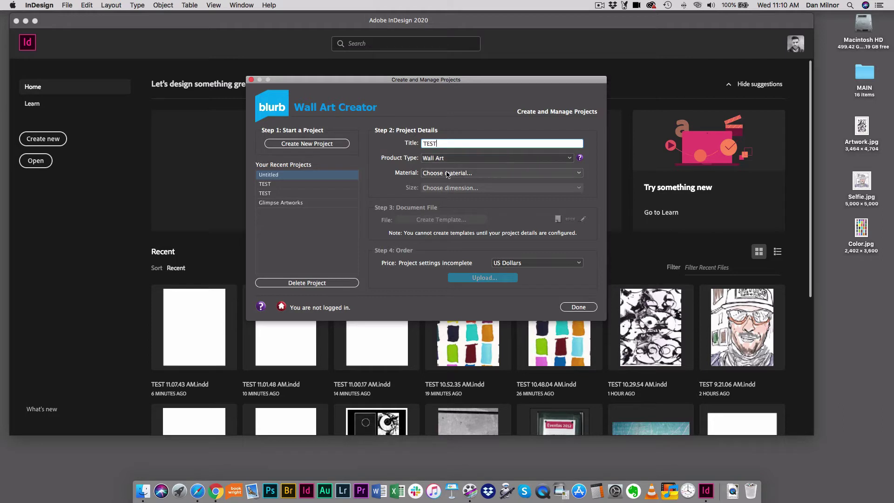
left_click(448, 173)
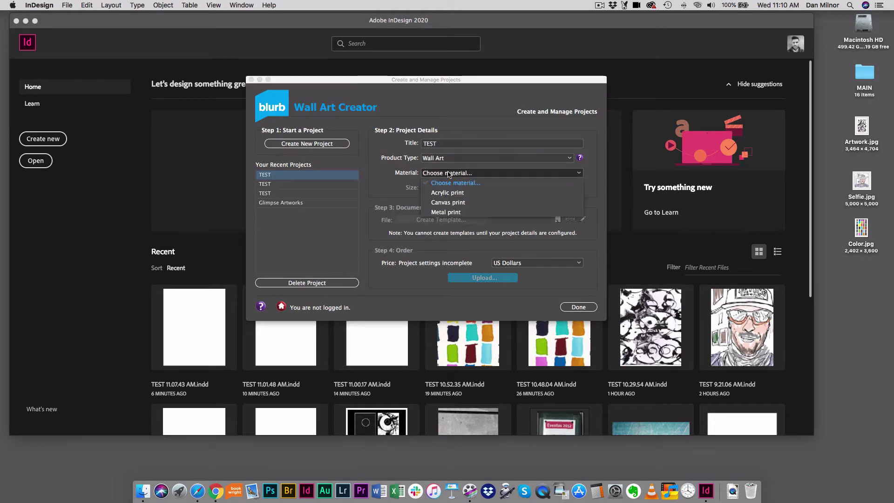
left_click(446, 203)
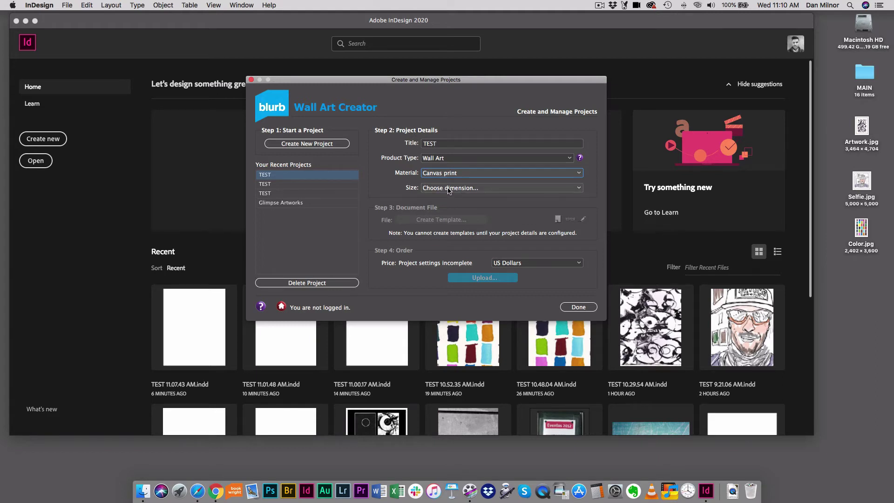
Set the size to 11x14 in. Portrait and keep US Dollars as the currency.
left_click(445, 188)
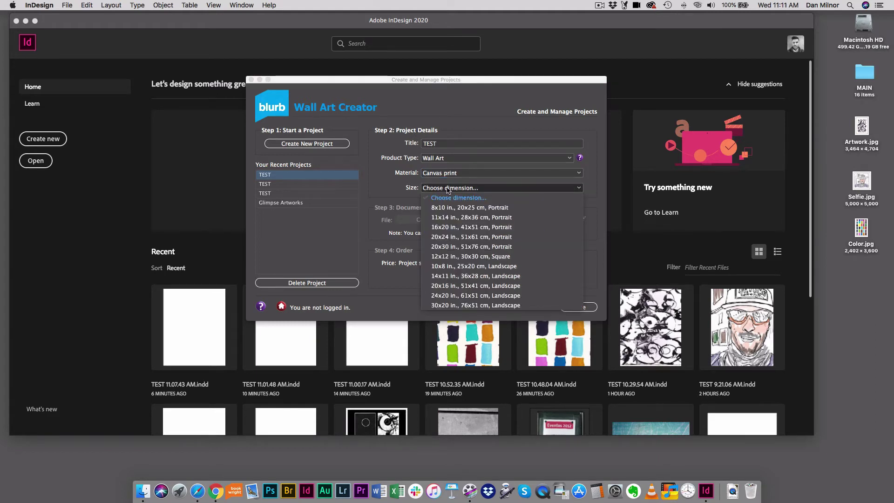
left_click(443, 220)
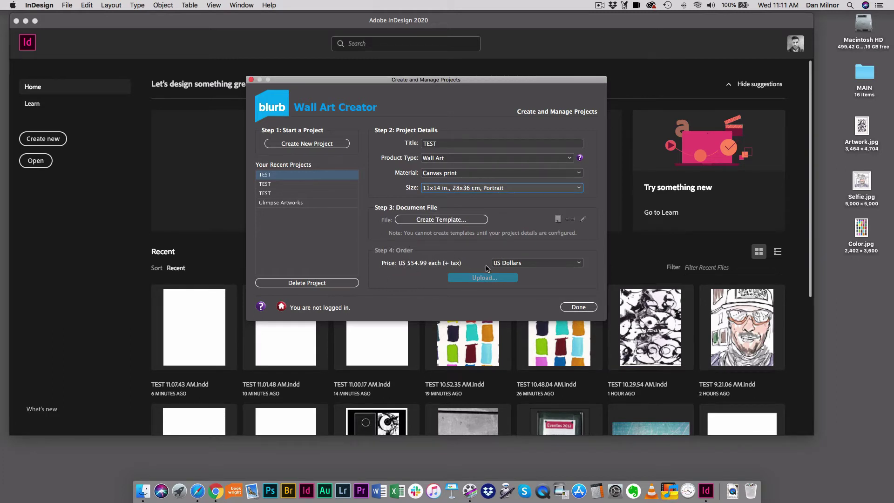
left_click(529, 267)
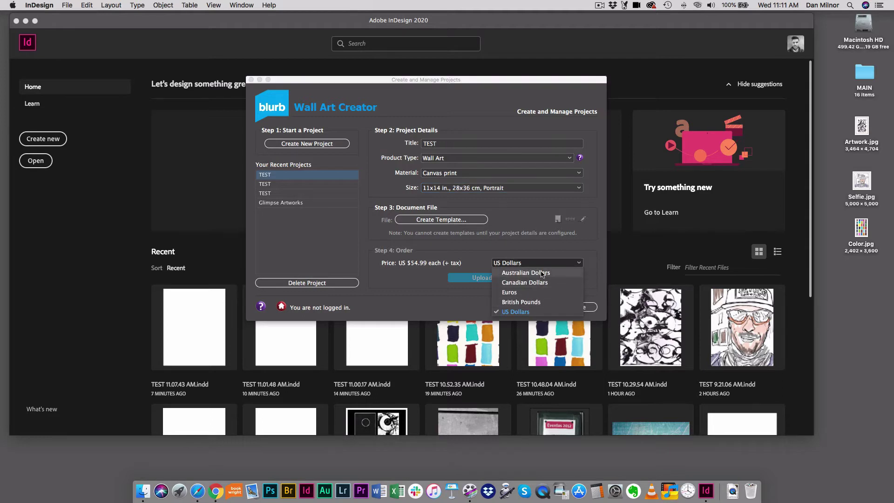
left_click(527, 267)
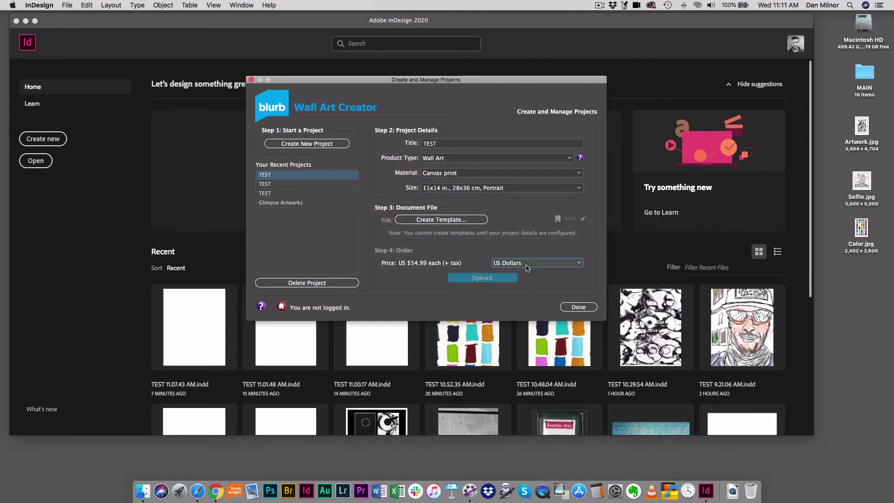
left_click(449, 188)
Change the size to 8x10 in. Portrait and save the created template as TEST.indd on the Desktop.
left_click(449, 208)
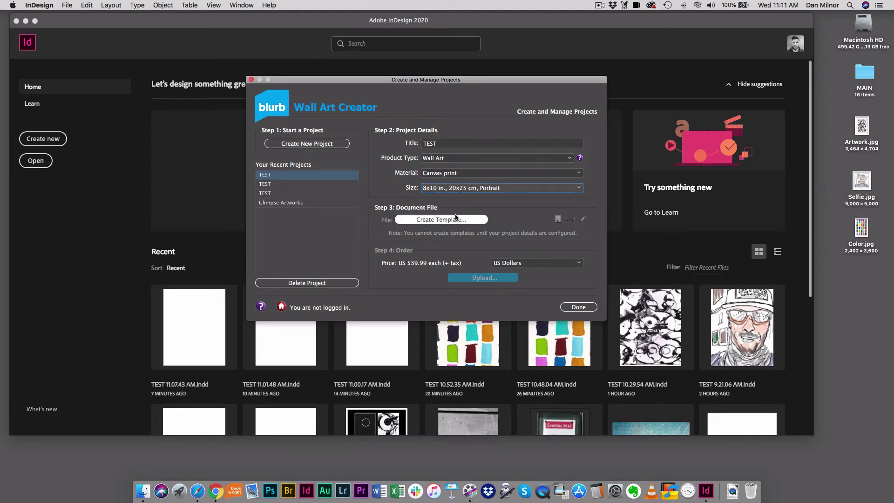
left_click(439, 220)
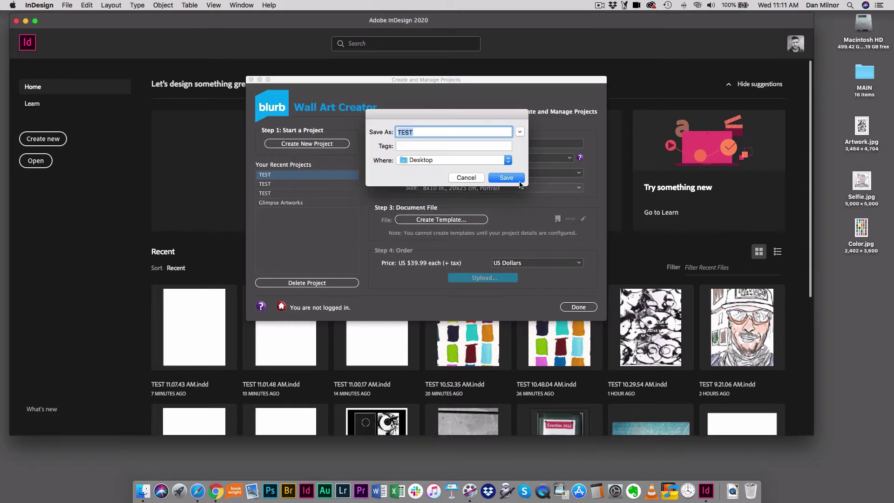
left_click(506, 178)
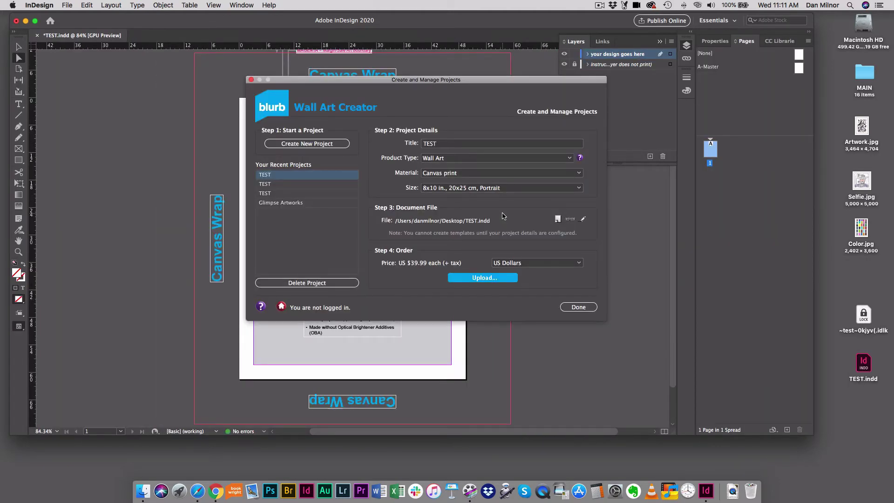
left_click_drag(484, 82, 454, 108)
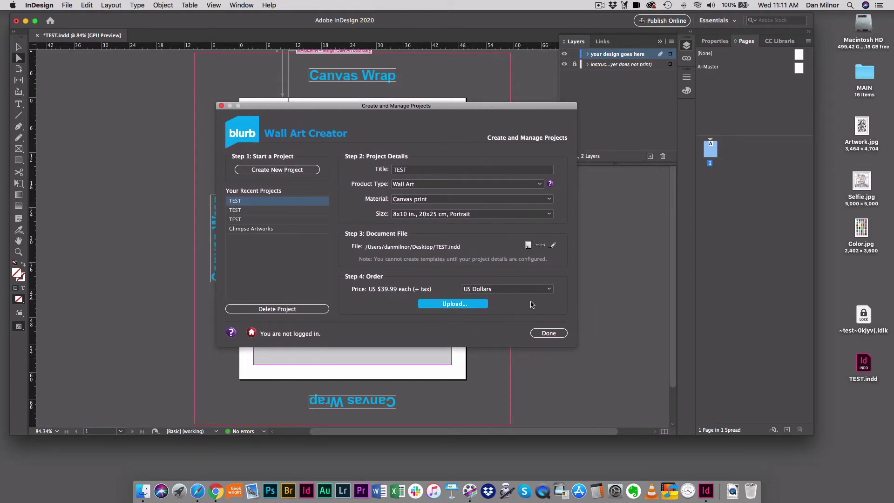
Finish with Done and scroll up to show the bleed legend above the page.
left_click(548, 334)
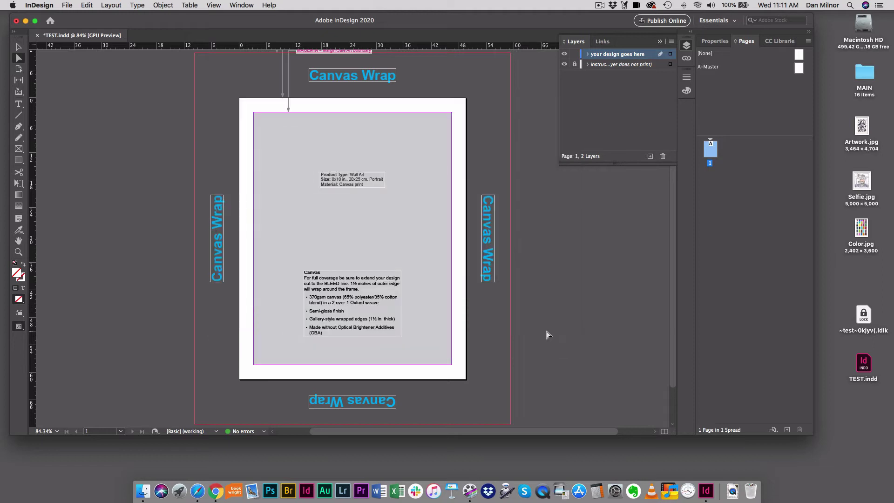
scroll(410, 186, "up", 2)
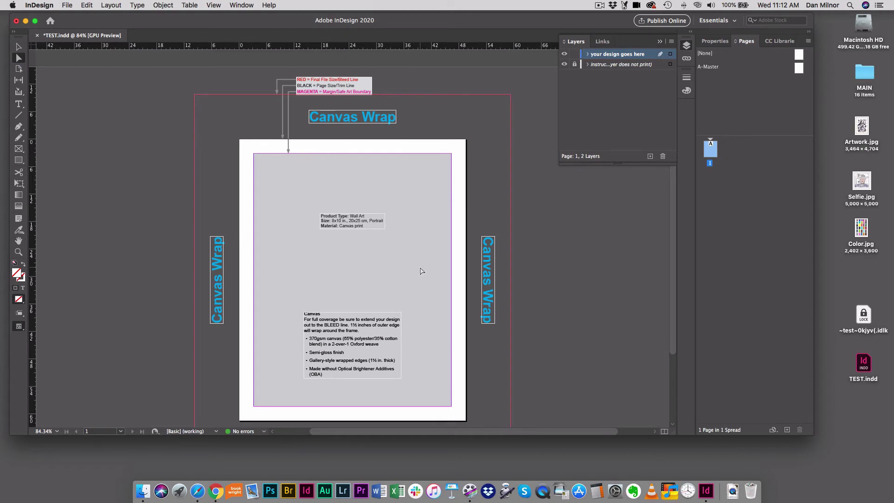
key("super+equal")
key("super+equal")
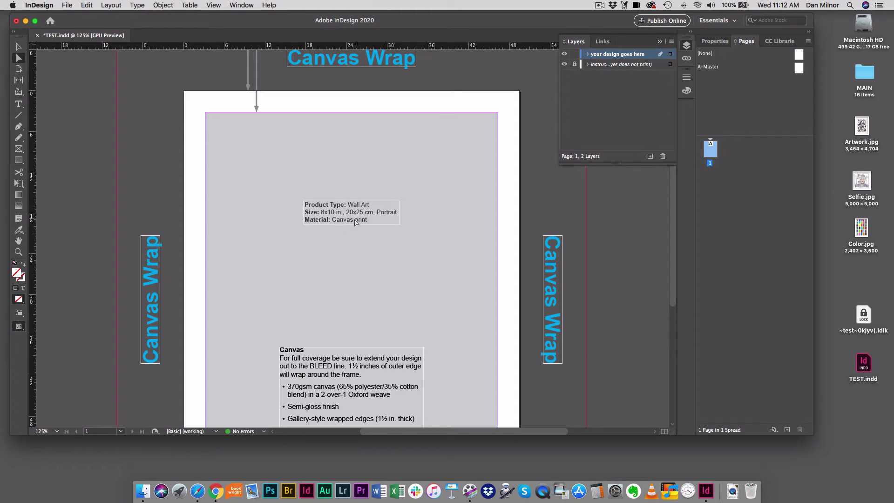
scroll(437, 296, "down", 5)
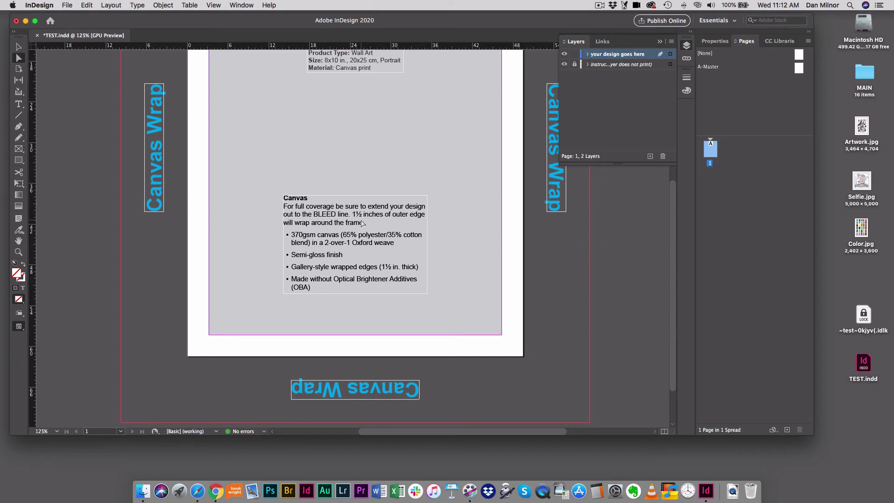
key("super+minus")
key("super+minus")
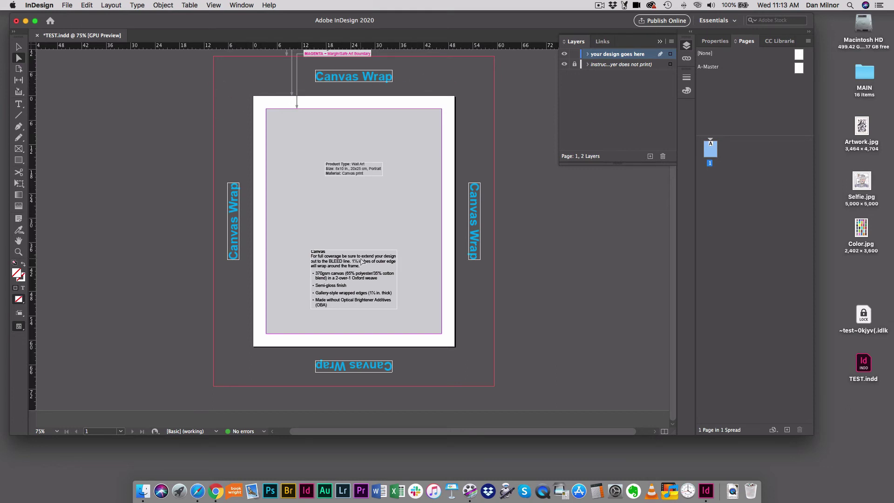
scroll(193, 168, "up", 1)
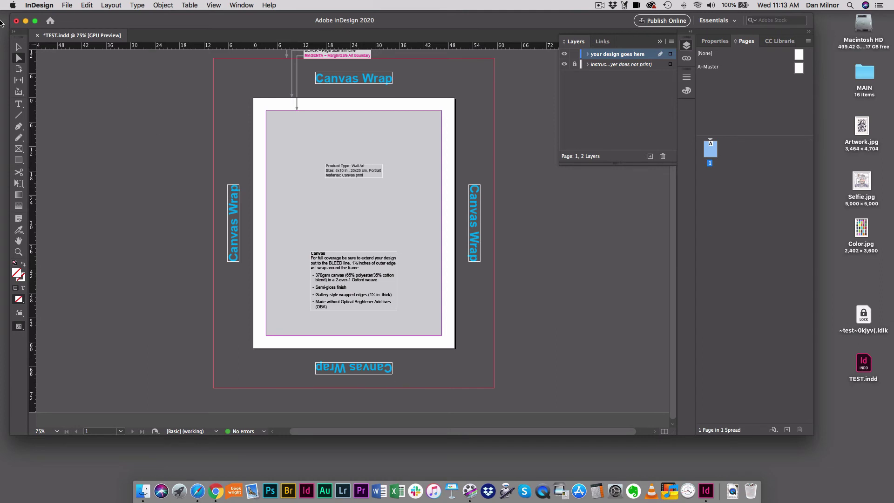
Draw a rectangle frame covering the full bleed and place Color.jpg into it.
left_click(19, 149)
left_click_drag(214, 59, 496, 389)
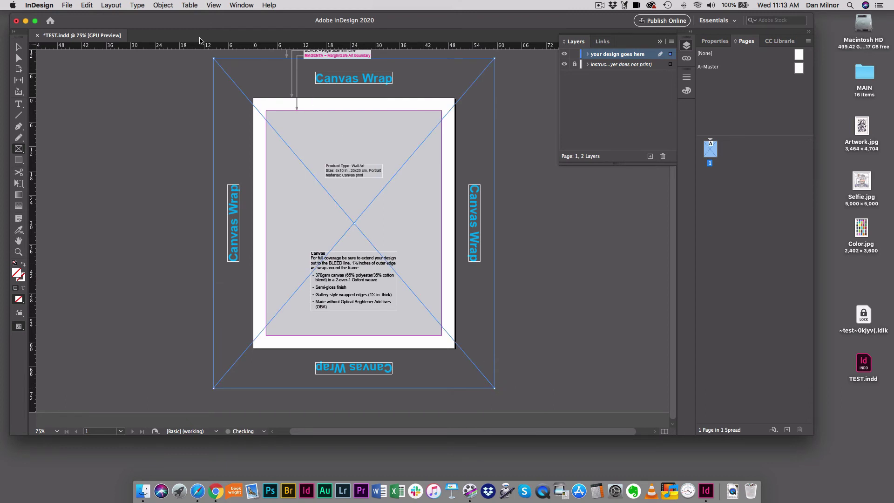
left_click(67, 5)
left_click(162, 124)
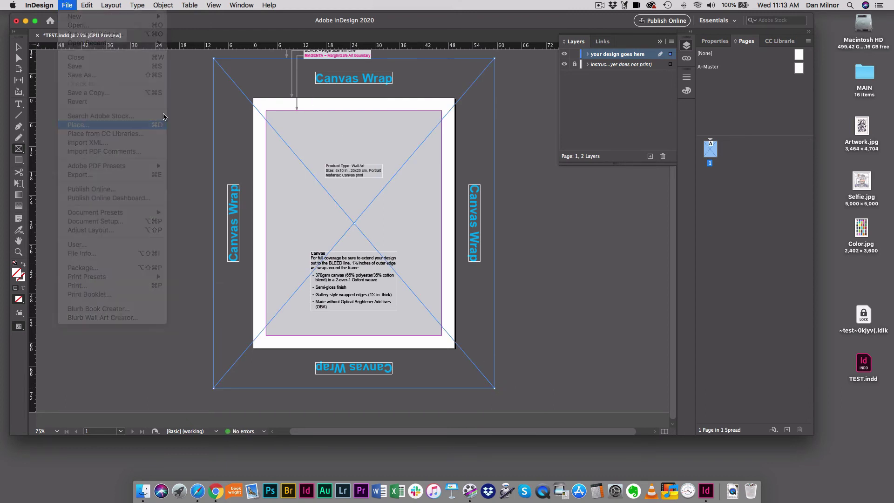
left_click(375, 122)
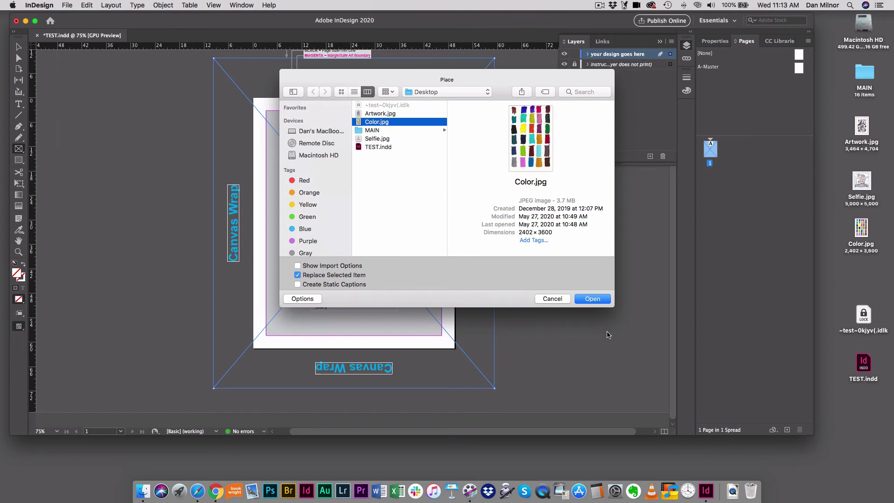
left_click(591, 298)
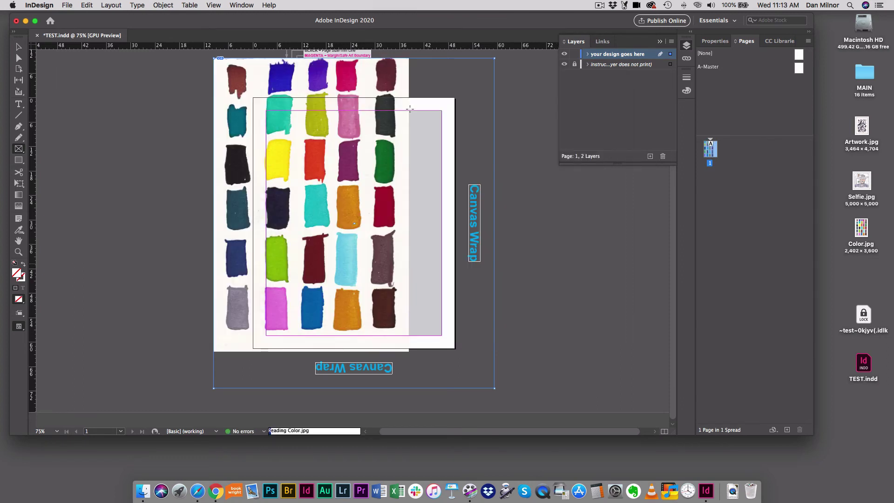
Apply Object > Fitting > Fit Content to Frame to stretch the image.
left_click(163, 5)
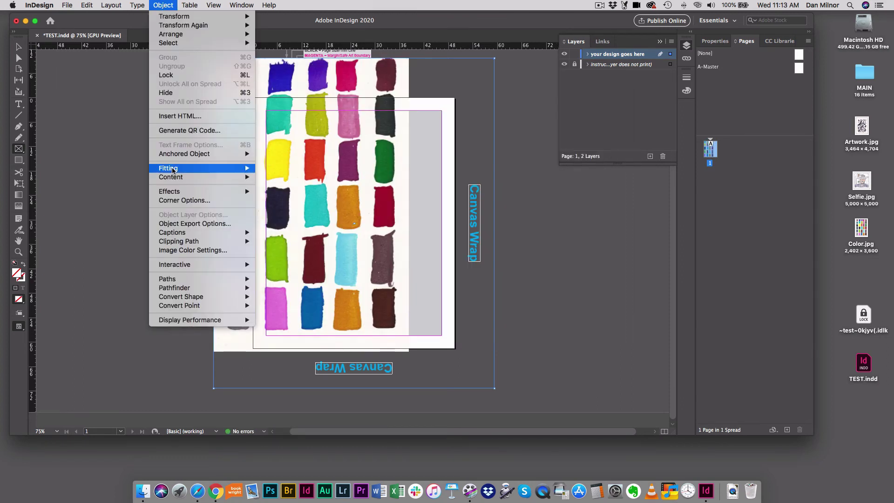
mouse_move(173, 169)
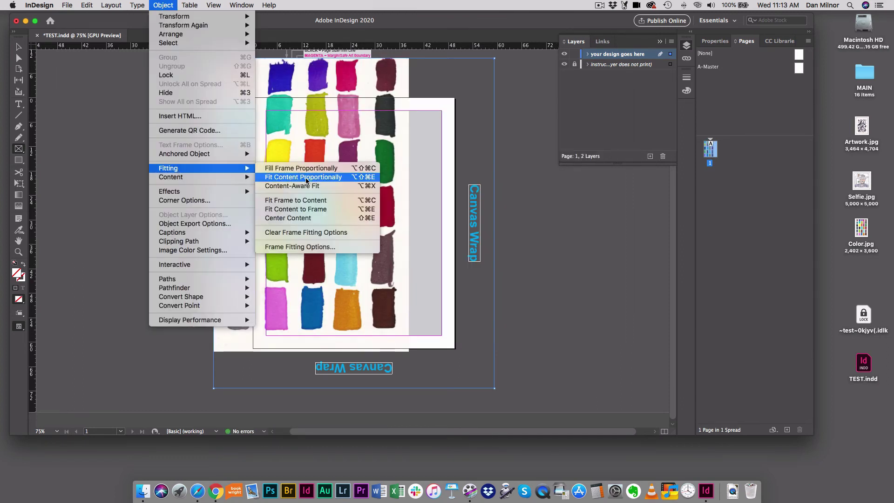
left_click(303, 210)
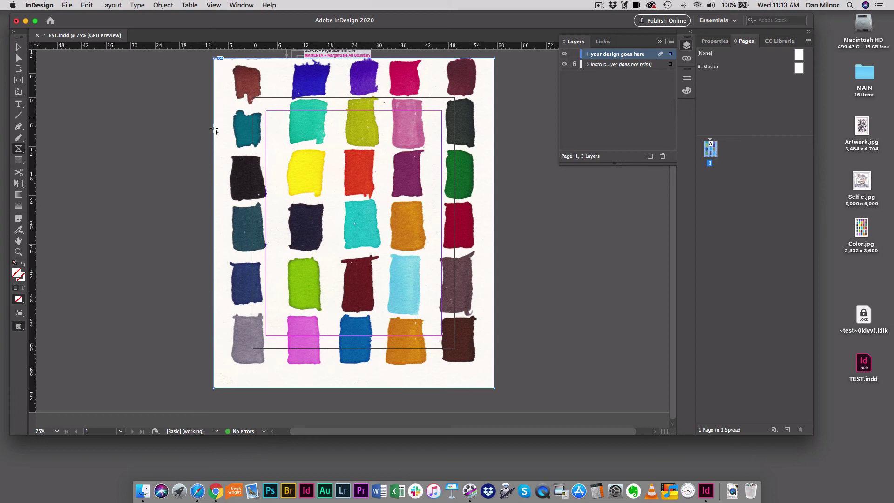
scroll(444, 247, "up", 2)
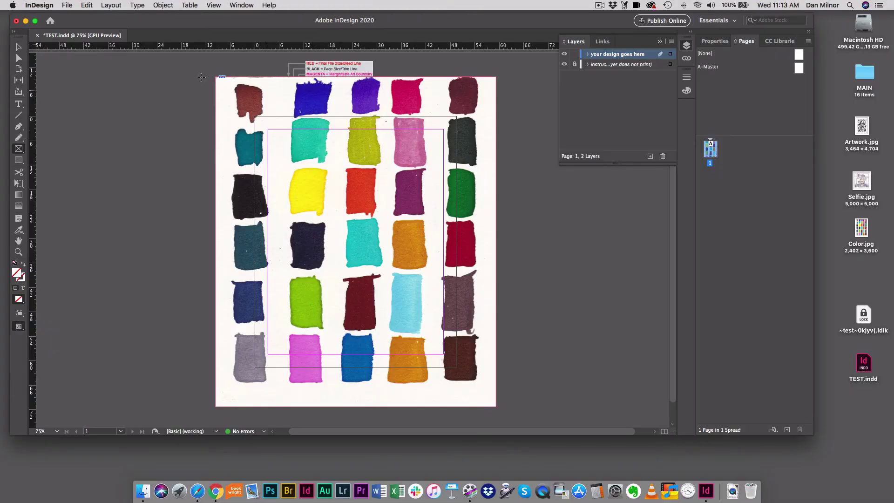
Open Blurb Wall Art Creator, start the upload, and agree to save the document first.
left_click(68, 6)
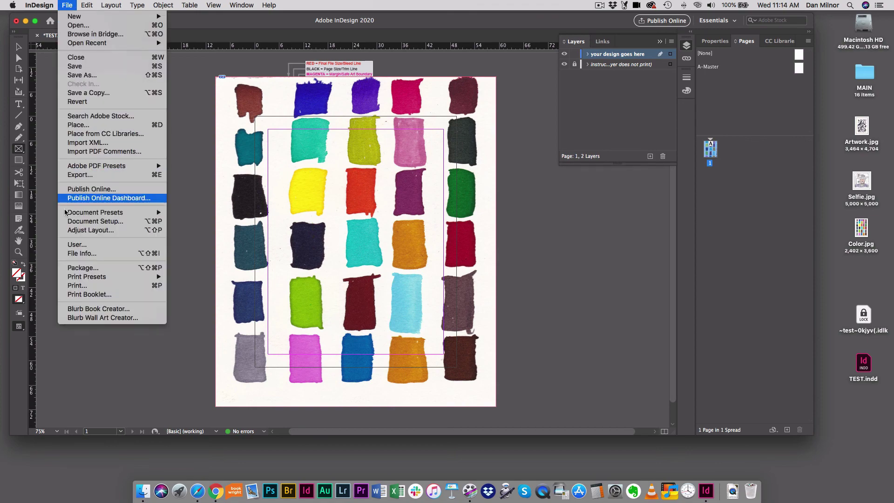
left_click(68, 318)
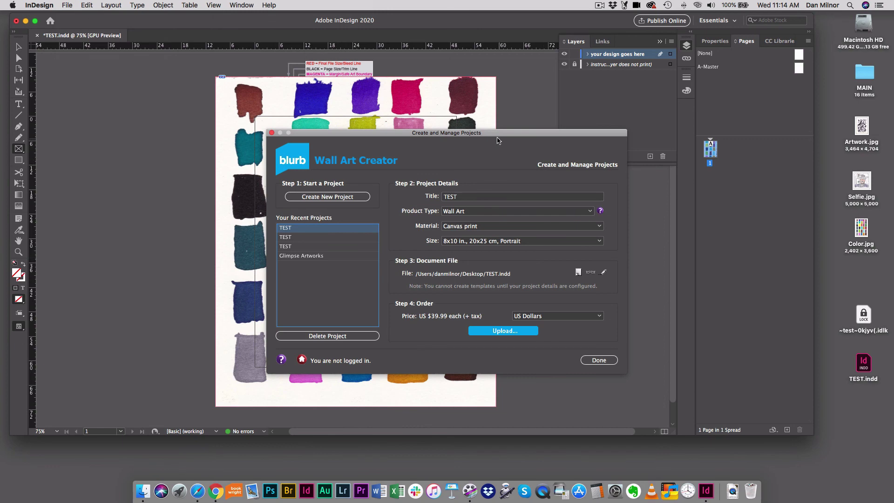
left_click_drag(495, 134, 487, 77)
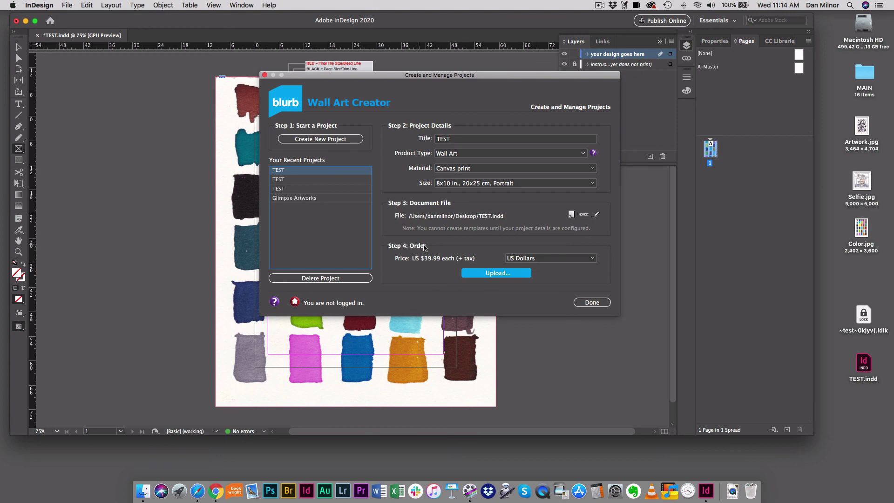
left_click(496, 273)
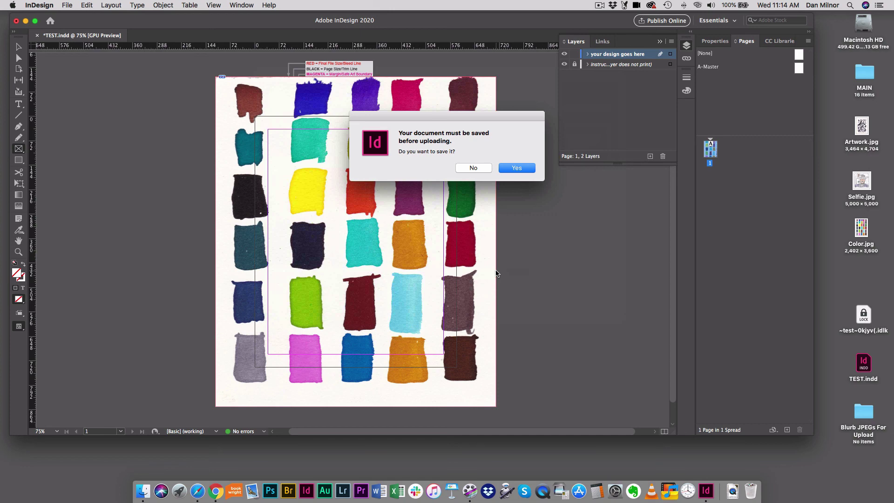
left_click(515, 168)
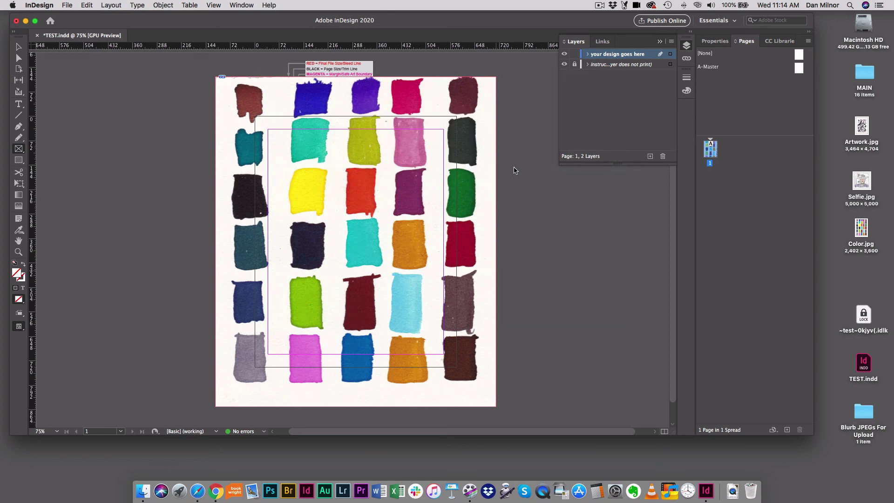